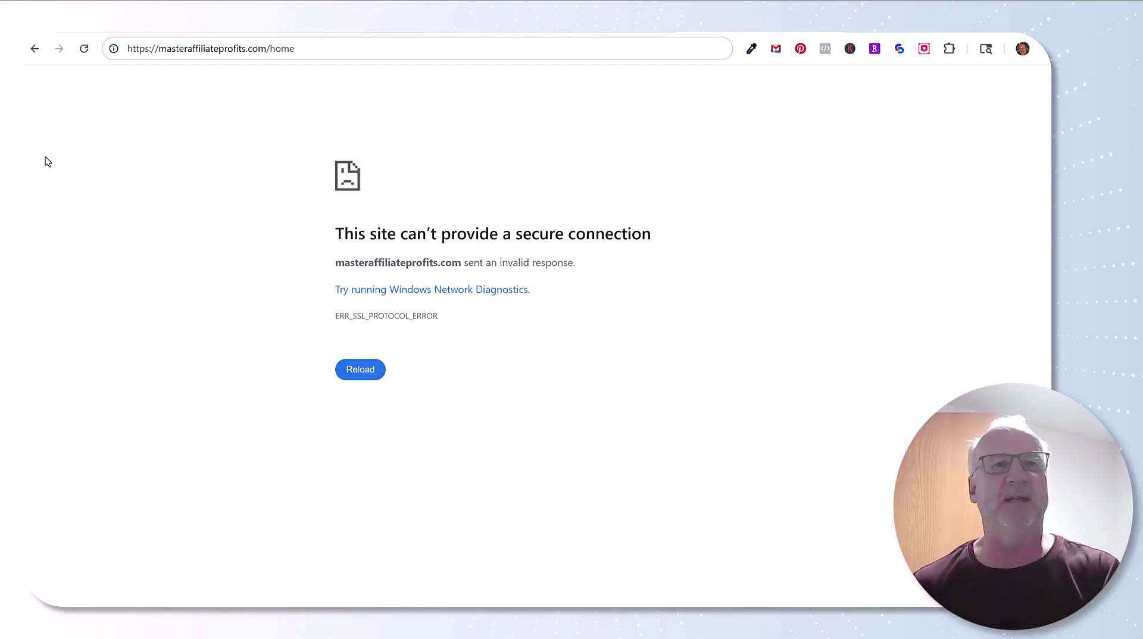
- Select the masteraffiliateprofits.com/home address in the address bar after the SSL error
left_click(147, 49)
- Retry the MAP home page, then return to Spectrum's Security Shield unblock article
key("Return")
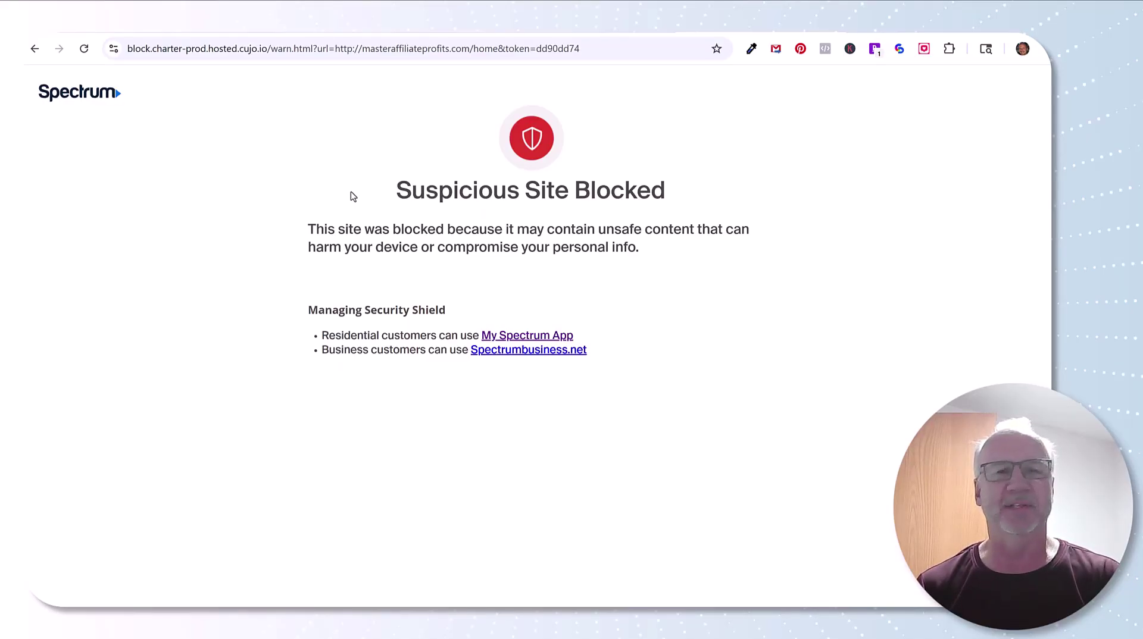
key("alt+Left")
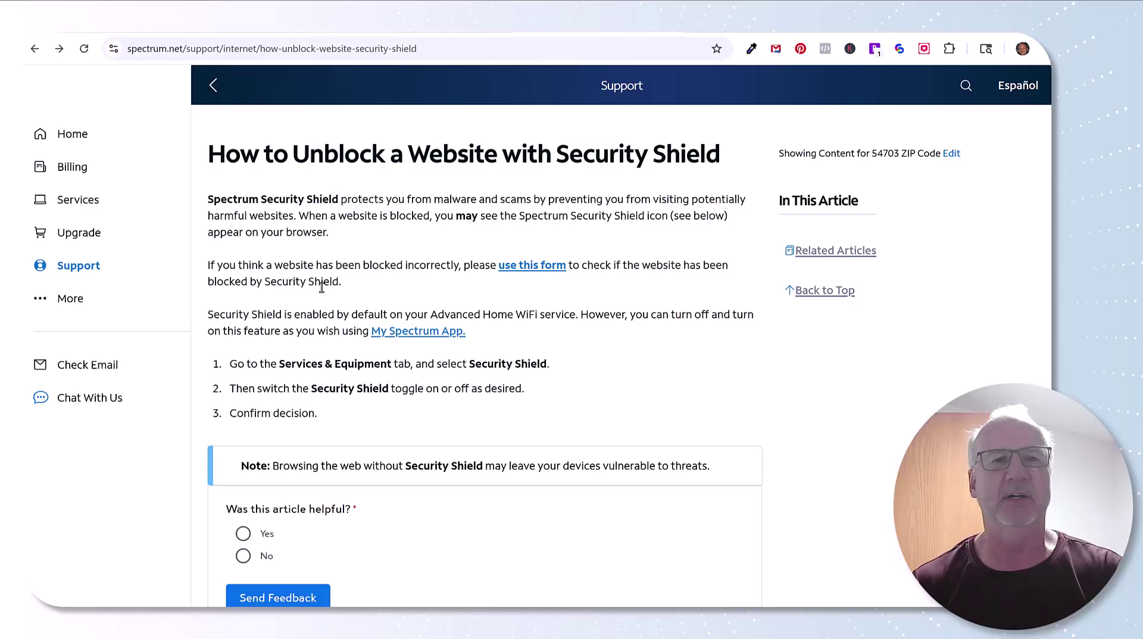
- Paste the MAP home page URL into Spectrum's block verification form and verify it
left_click(533, 265)
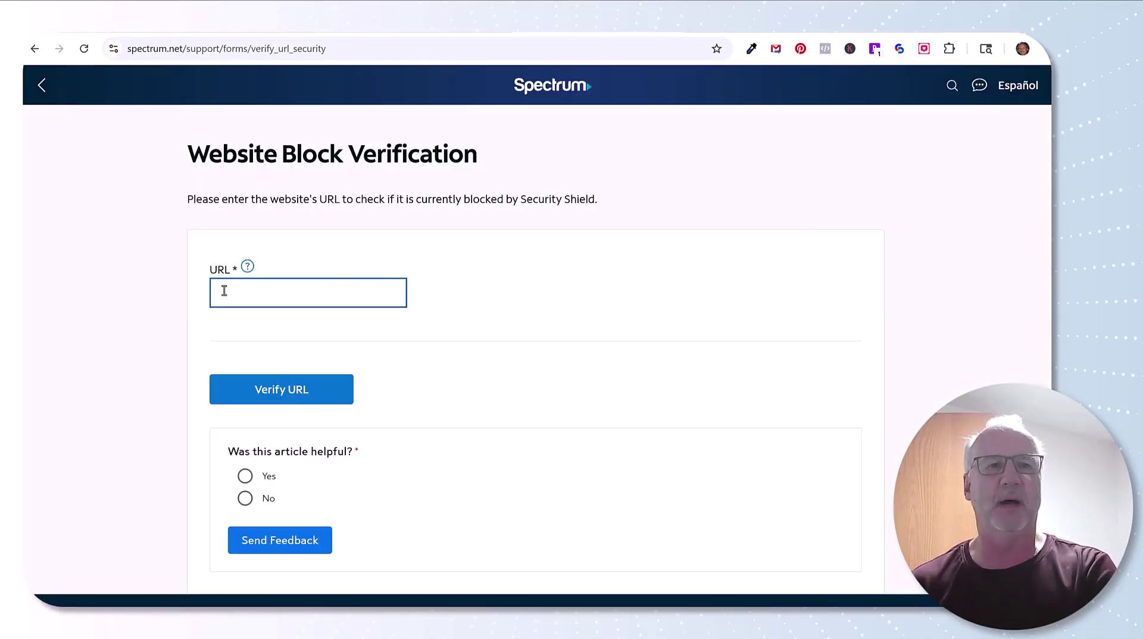
key("ctrl+v")
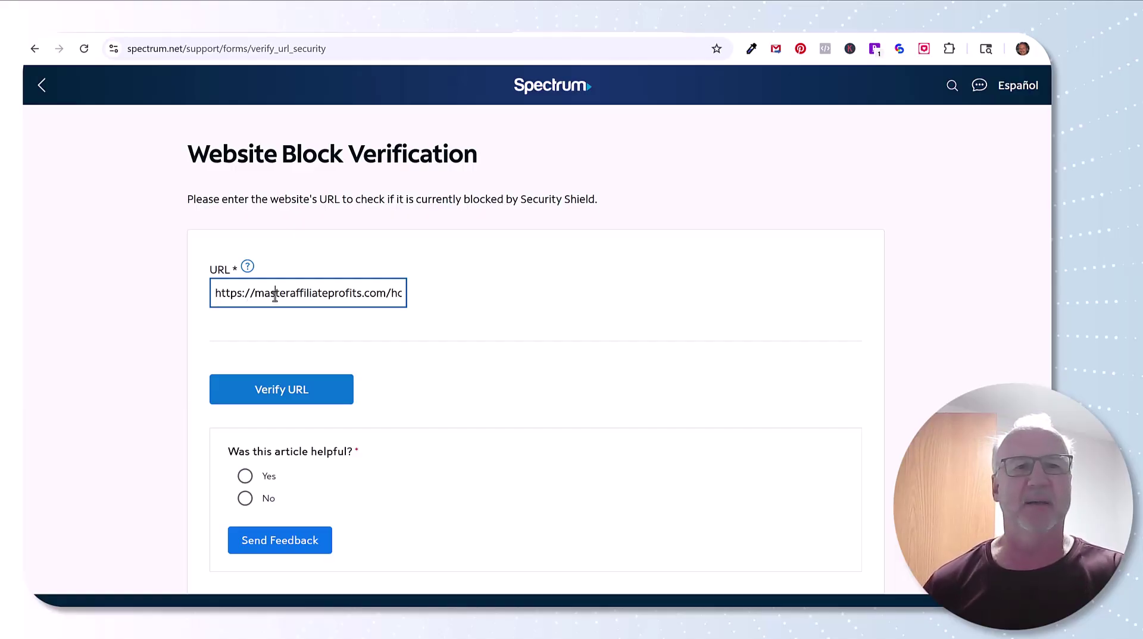
key("Right")
key("Right")
key("Right")
key("Right")
key("Right")
key("Right")
key("End")
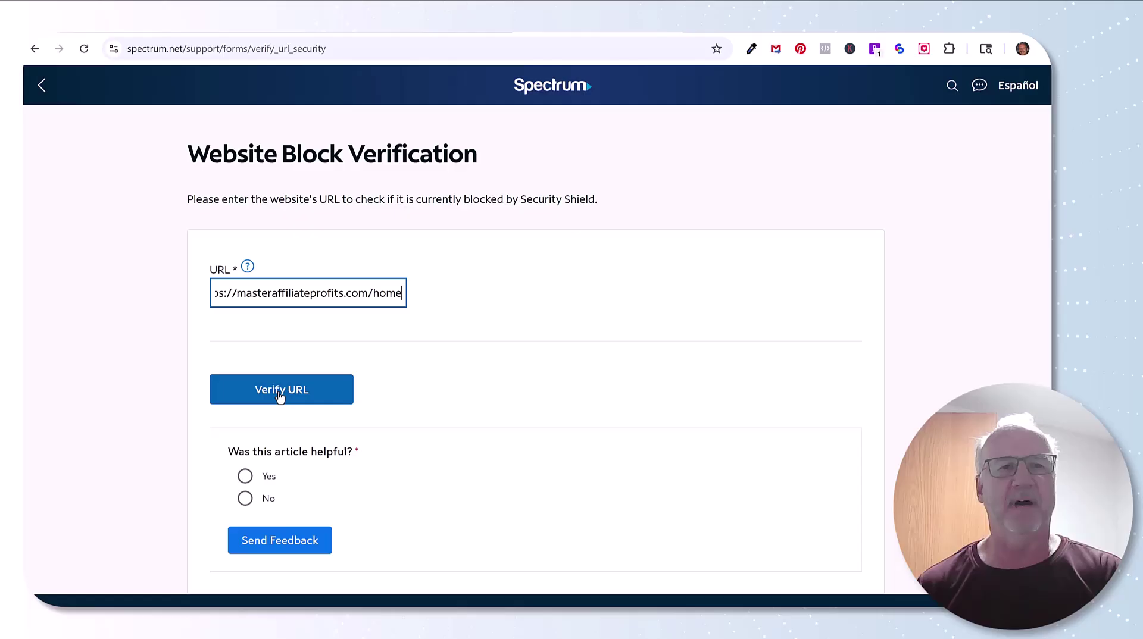
left_click(279, 397)
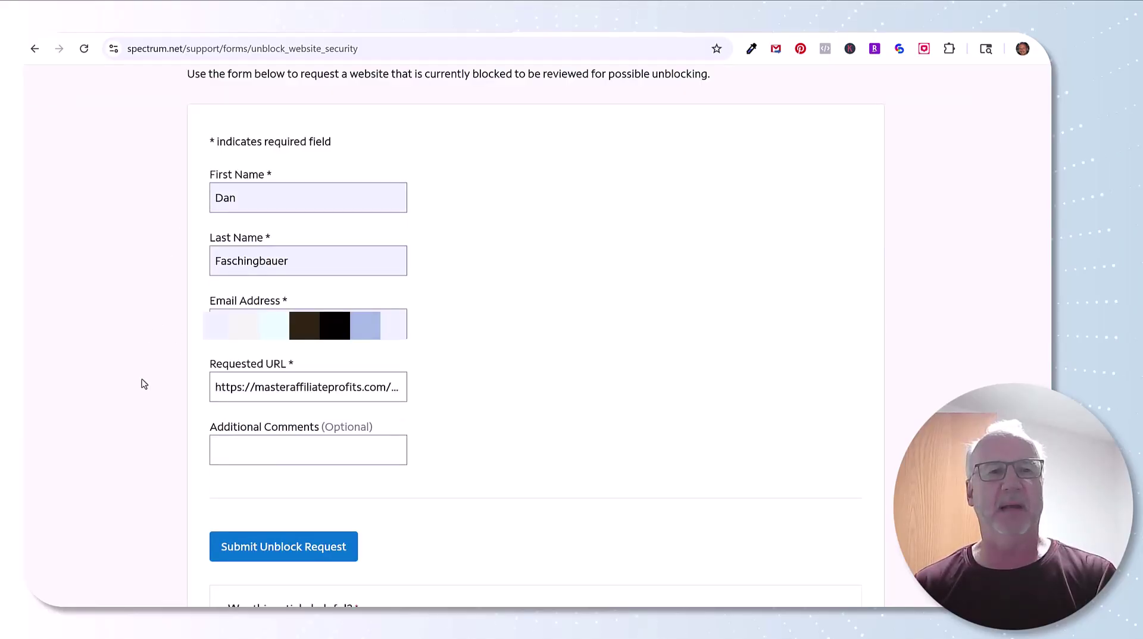
- Add a comment vouching for the site, ending 'Please Unblock.', and submit the unblock request
left_click(217, 391)
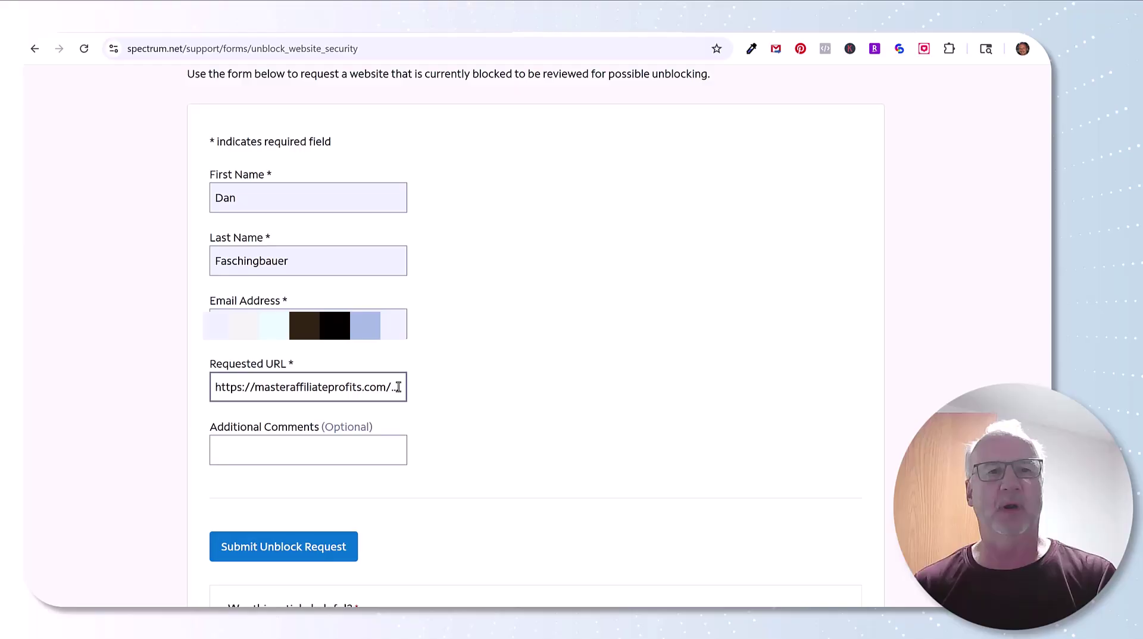
left_click(219, 448)
key("ctrl+v")
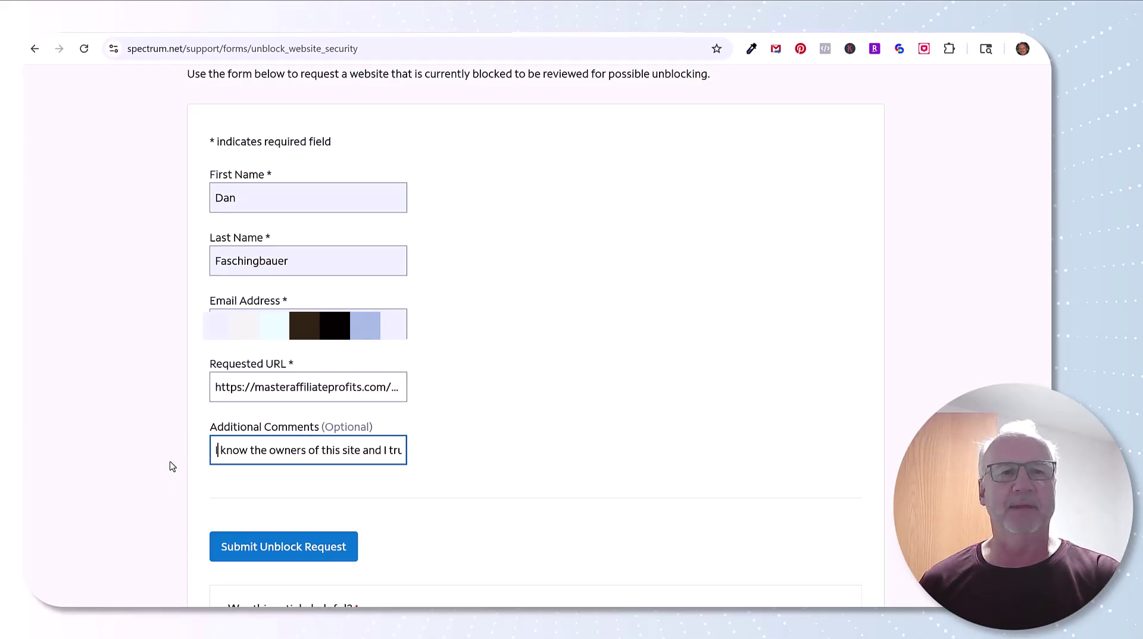
key("End")
type("eir site. Please Unblock.")
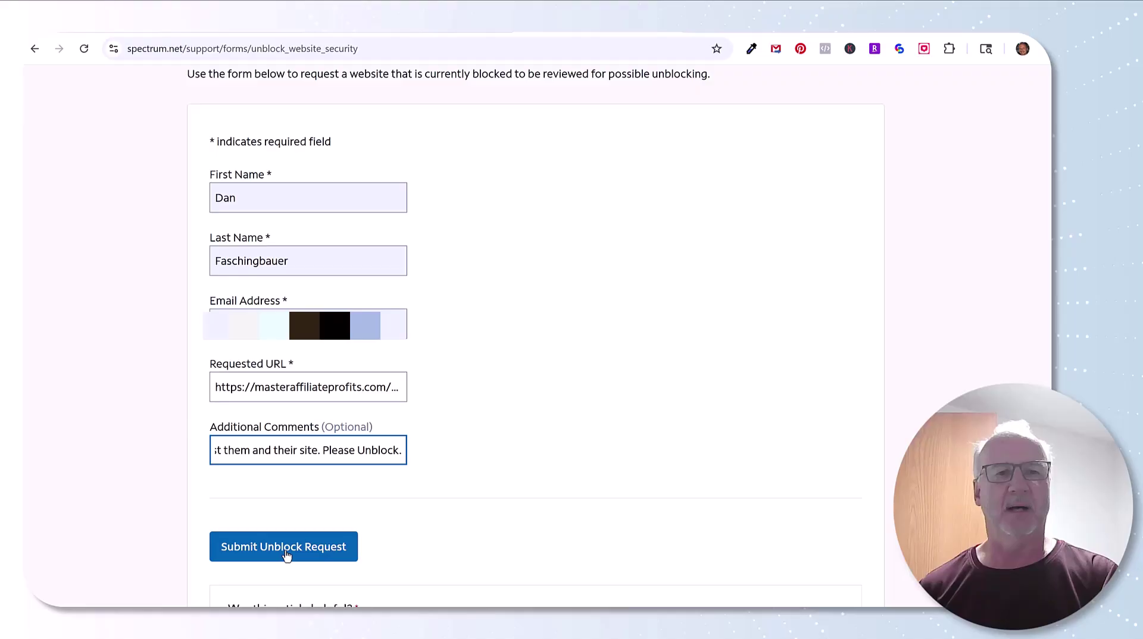
left_click(286, 554)
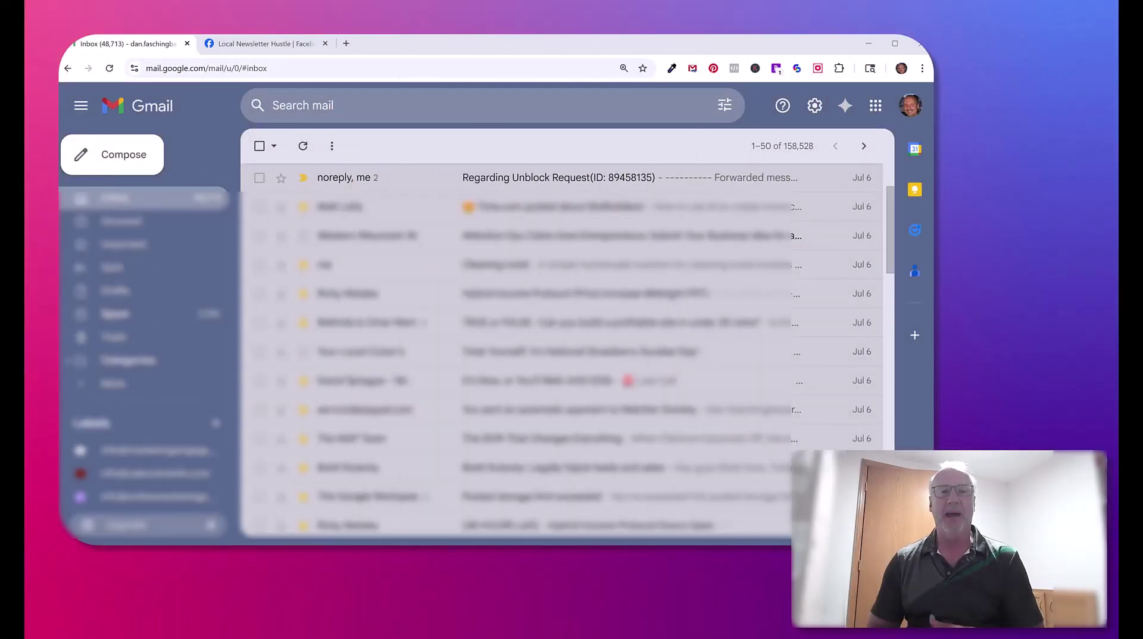
mouse_move(572, 178)
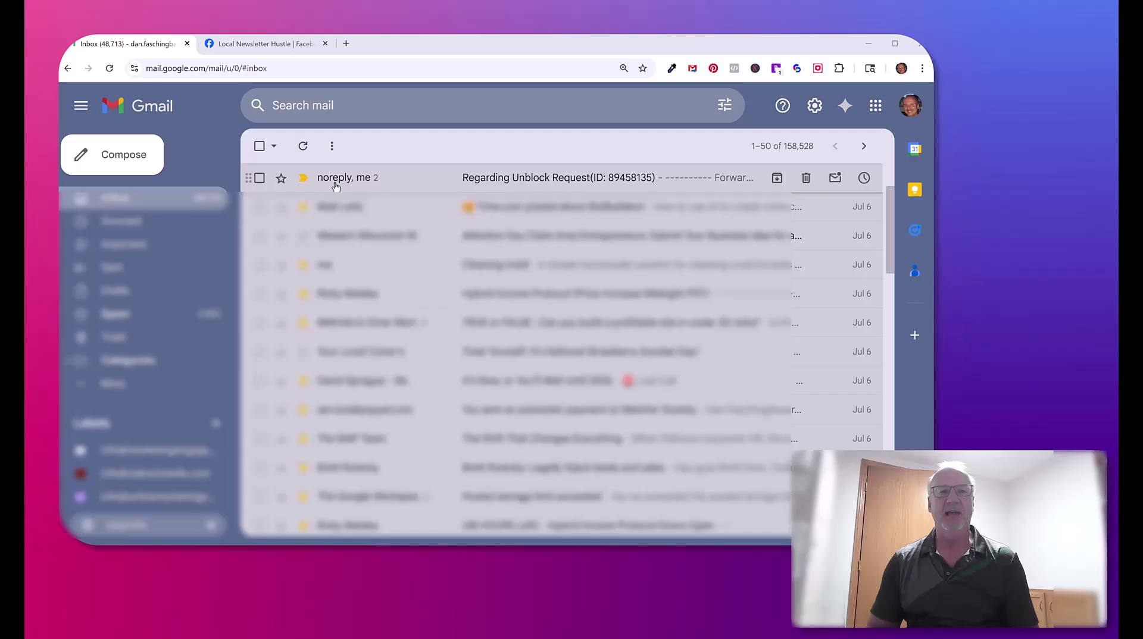
mouse_move(340, 177)
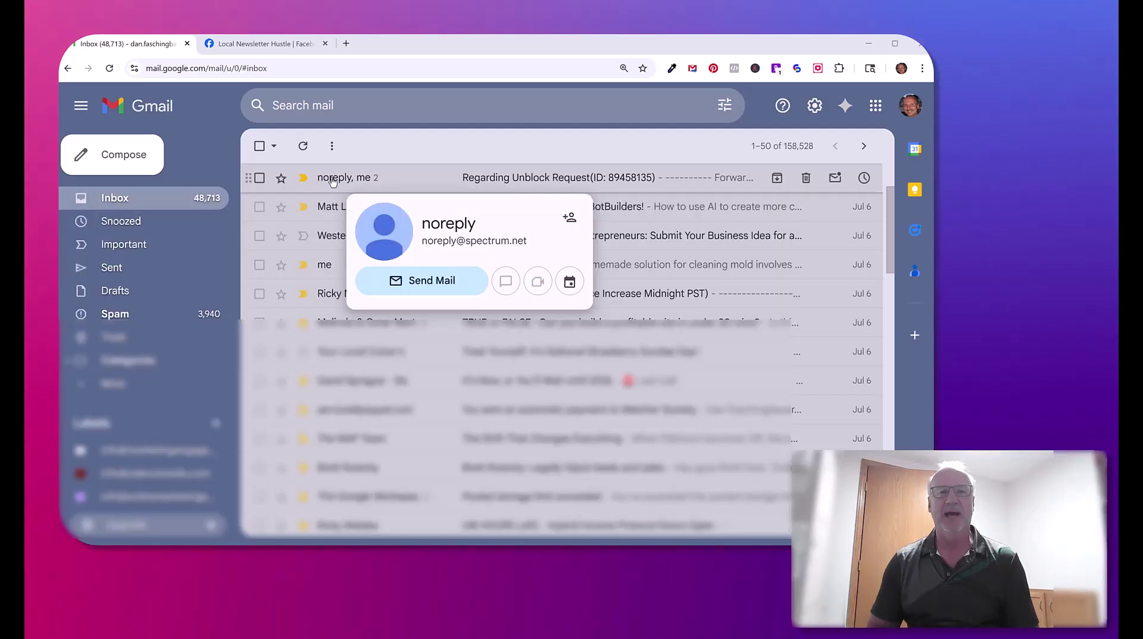
- Open Spectrum's 'Regarding Unblock Request' reply from the Gmail inbox
left_click(333, 179)
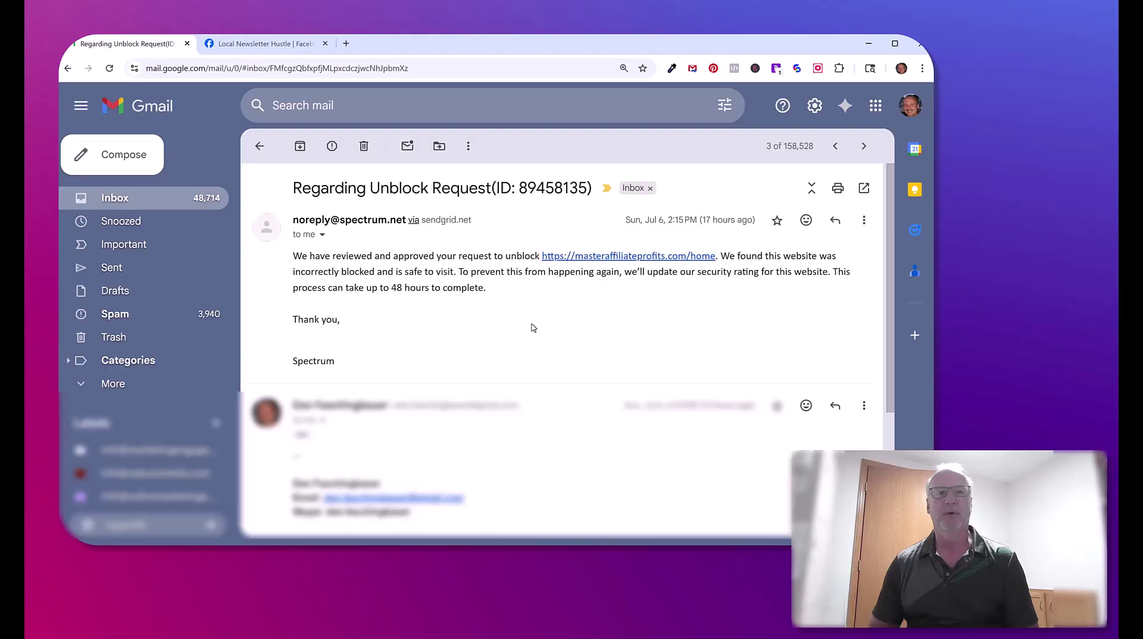
- Follow the masteraffiliateprofits.com link from the email and log in to the MAP member area
left_click(622, 257)
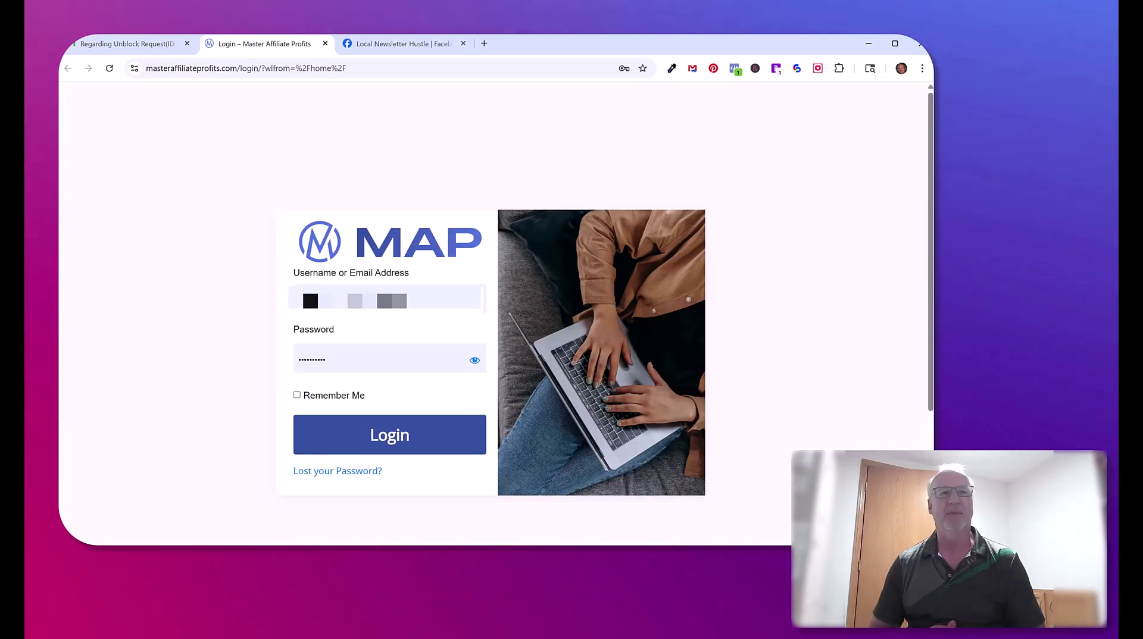
key("Return")
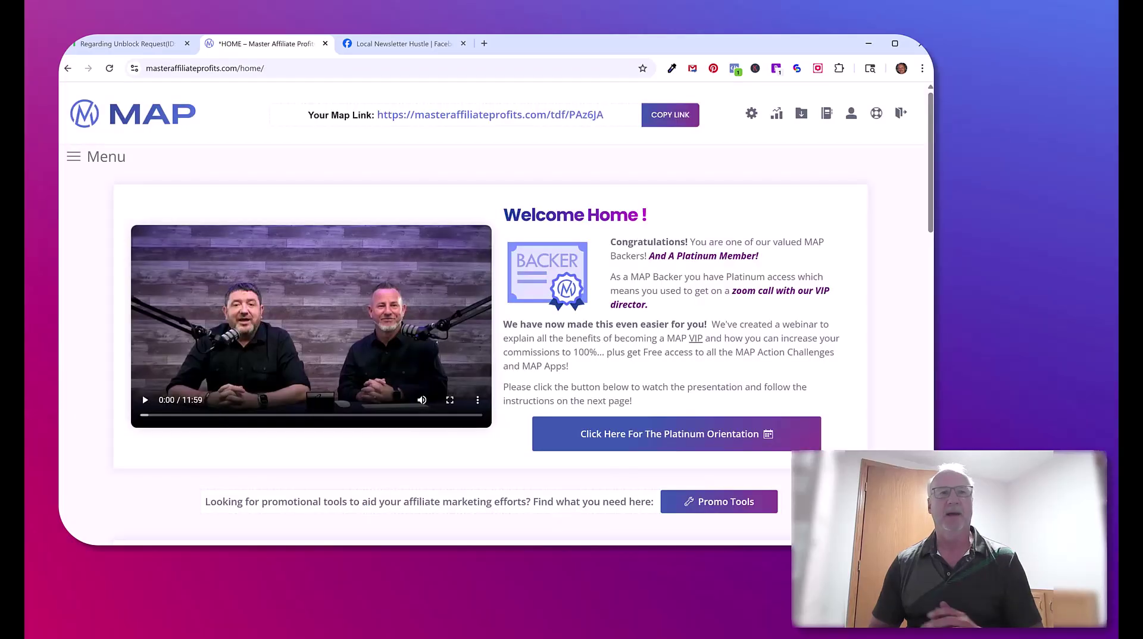